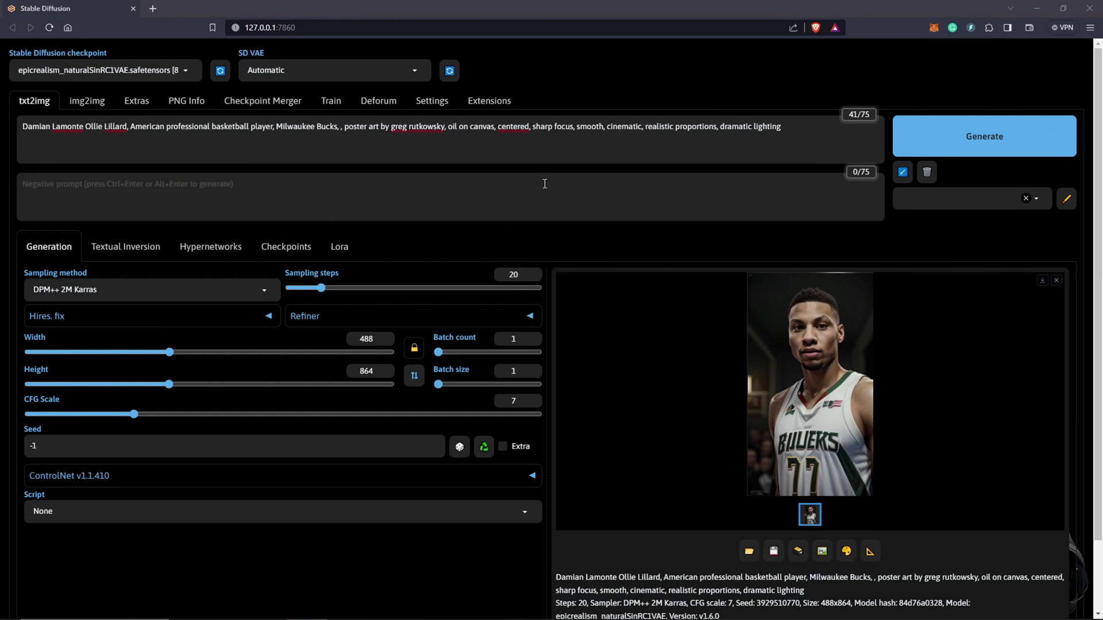
- Open the Deforum tab, select its current Settings File path, and switch to the stable-diffusion-webui folder window
left_click(378, 101)
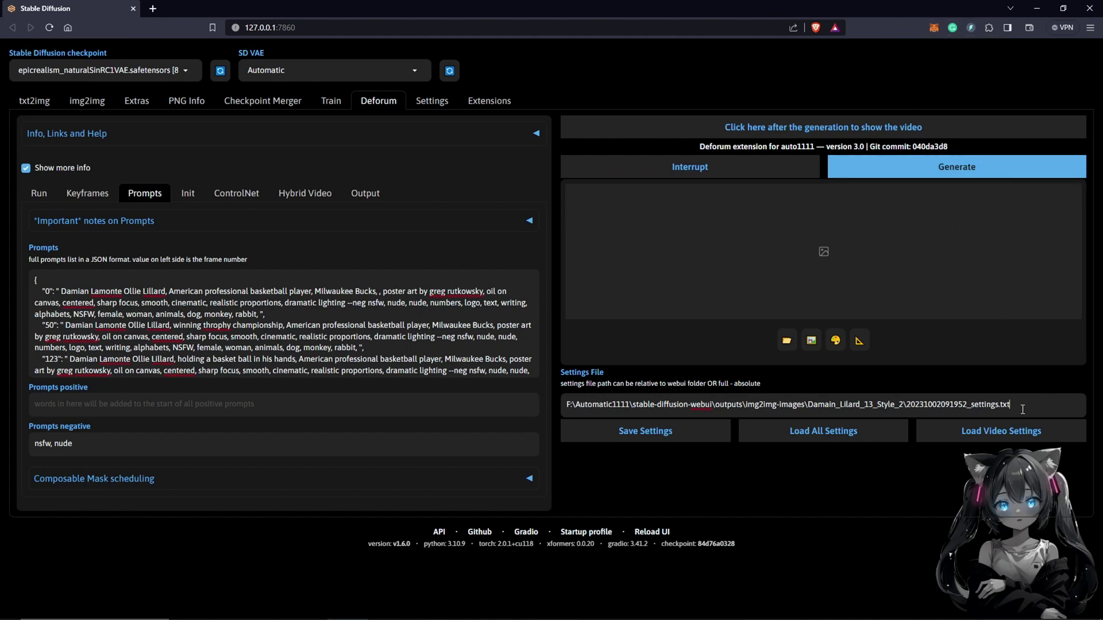
left_click_drag(1022, 409, 564, 412)
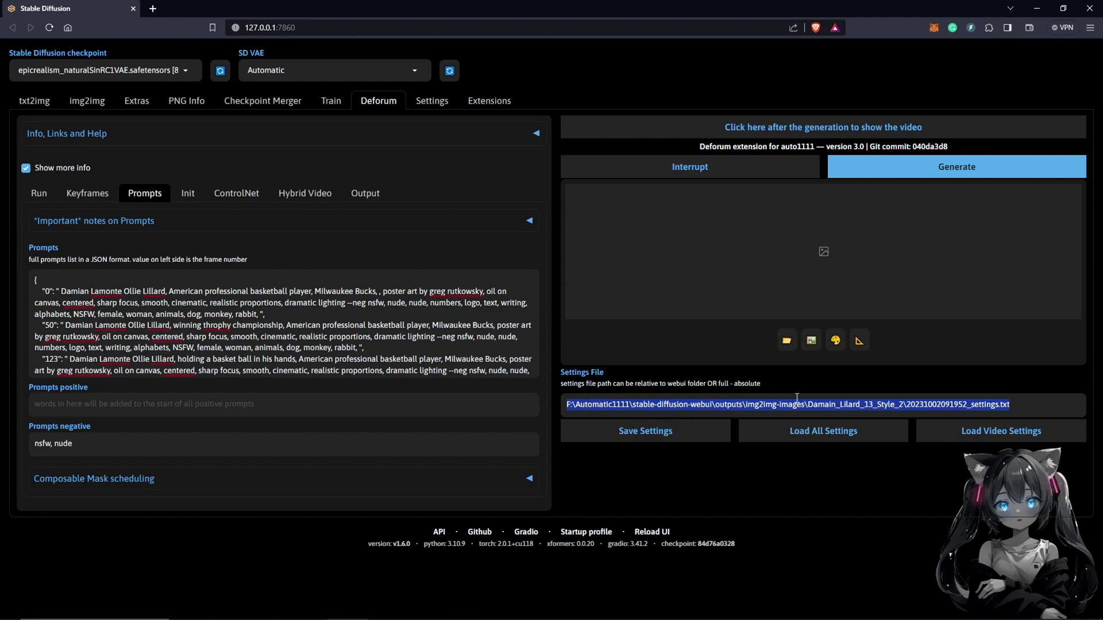
key("alt+Tab")
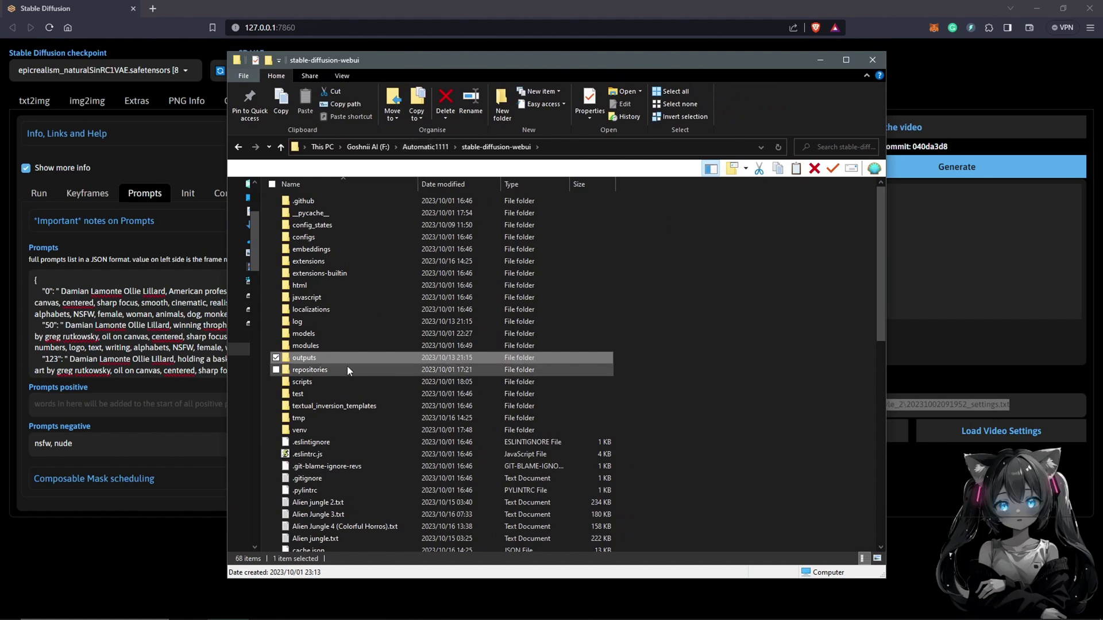
- Browse to outputs > img2img-images > Damain_Lilard_13_Style_2 and right-click its settings.txt file
double_click(308, 359)
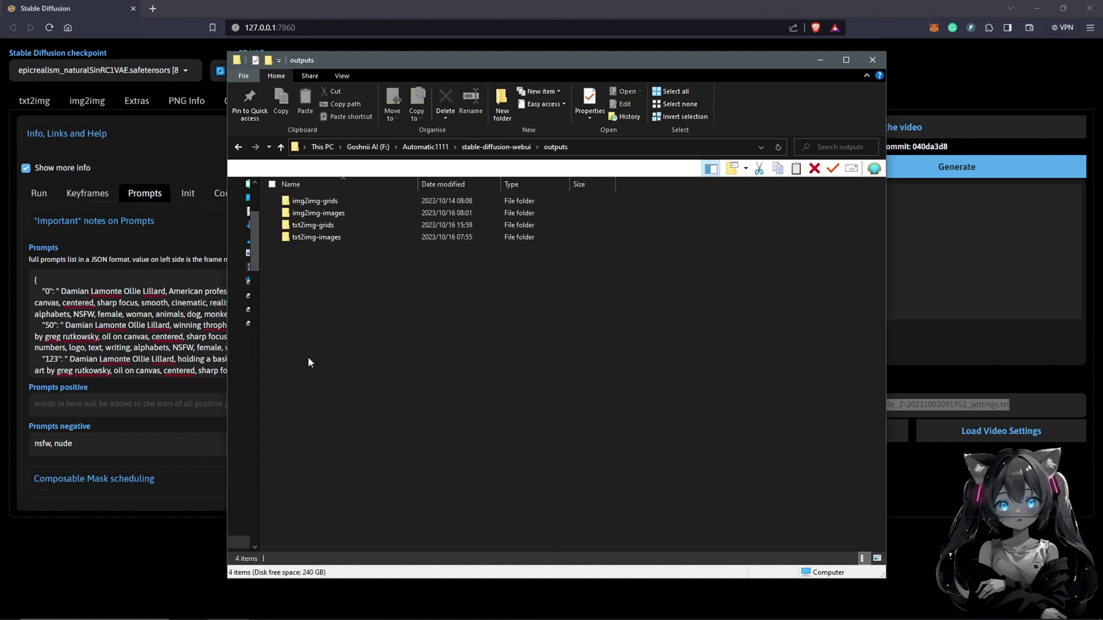
double_click(336, 214)
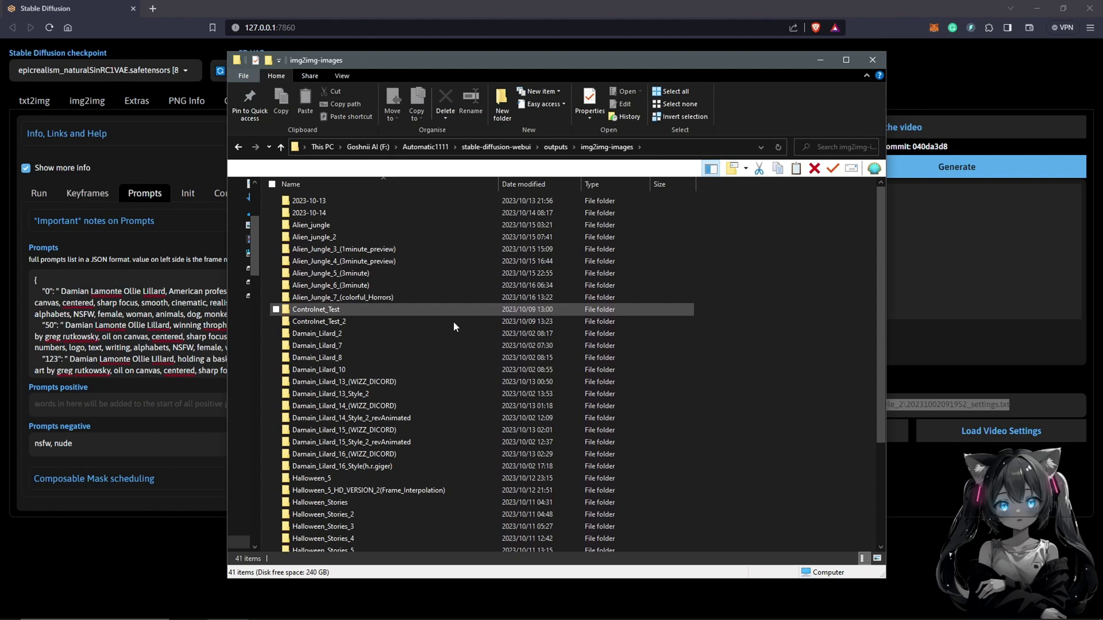
double_click(381, 391)
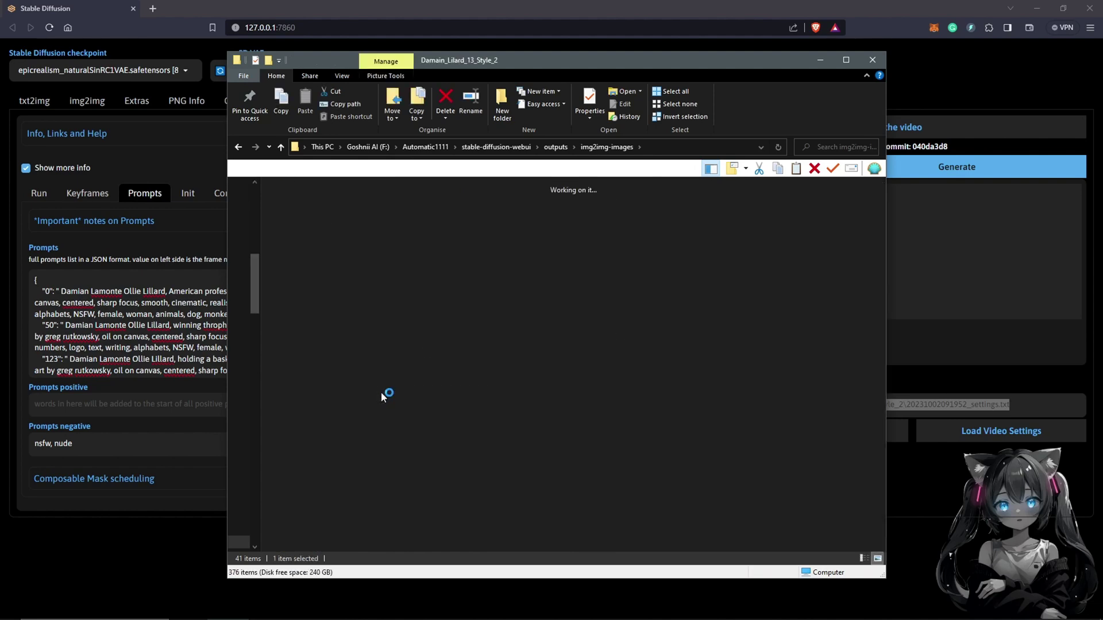
scroll(629, 335, "down", 10)
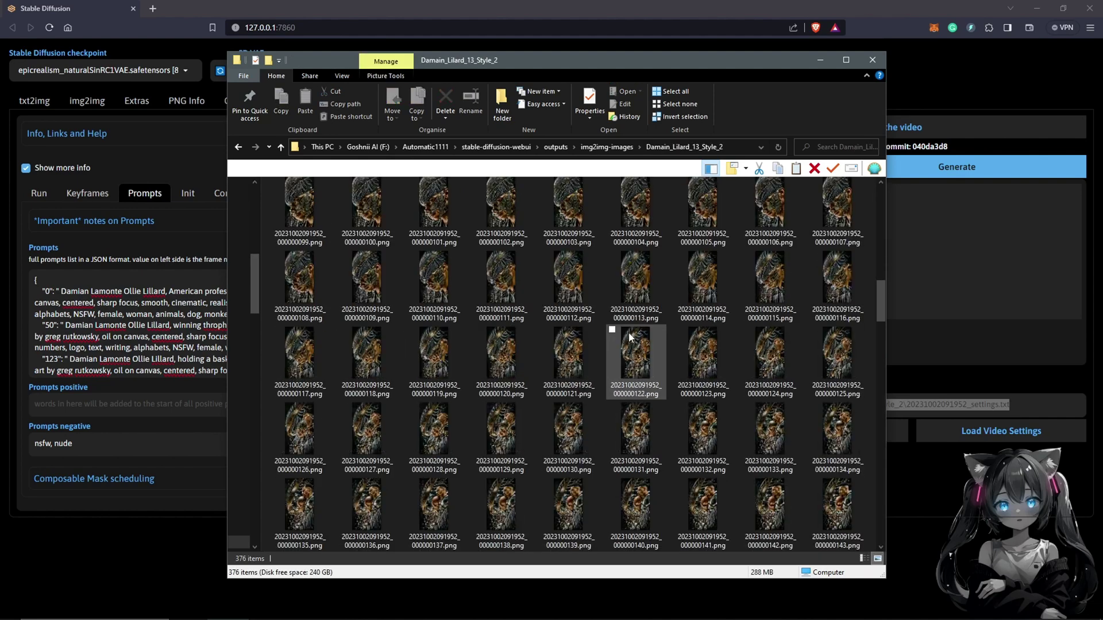
scroll(630, 338, "down", 20)
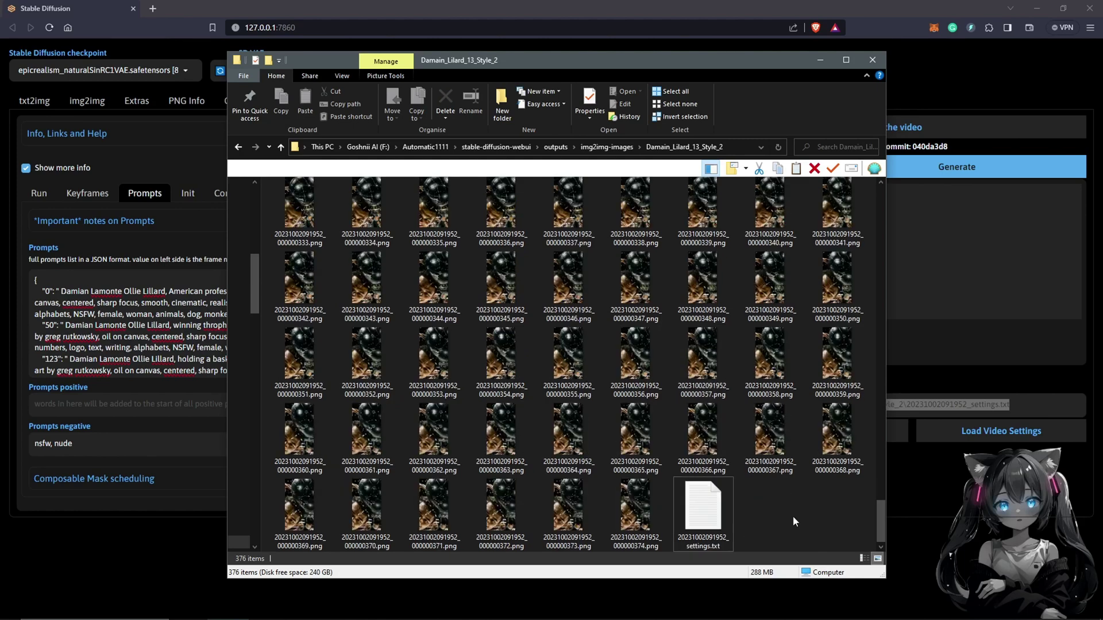
right_click(705, 504)
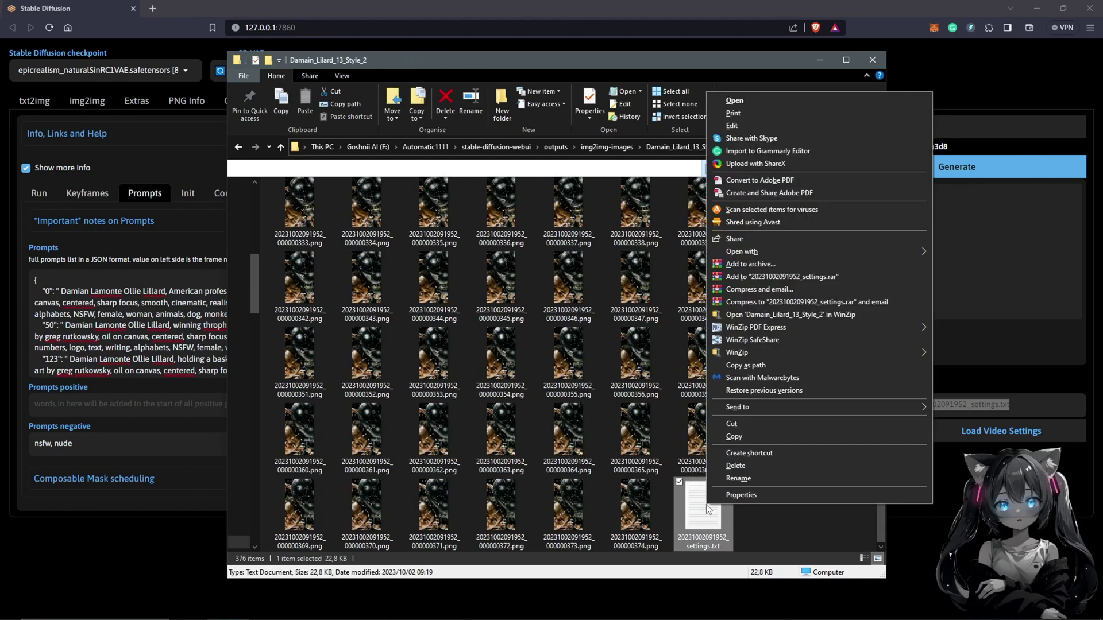
left_click(744, 366)
left_click(1026, 405)
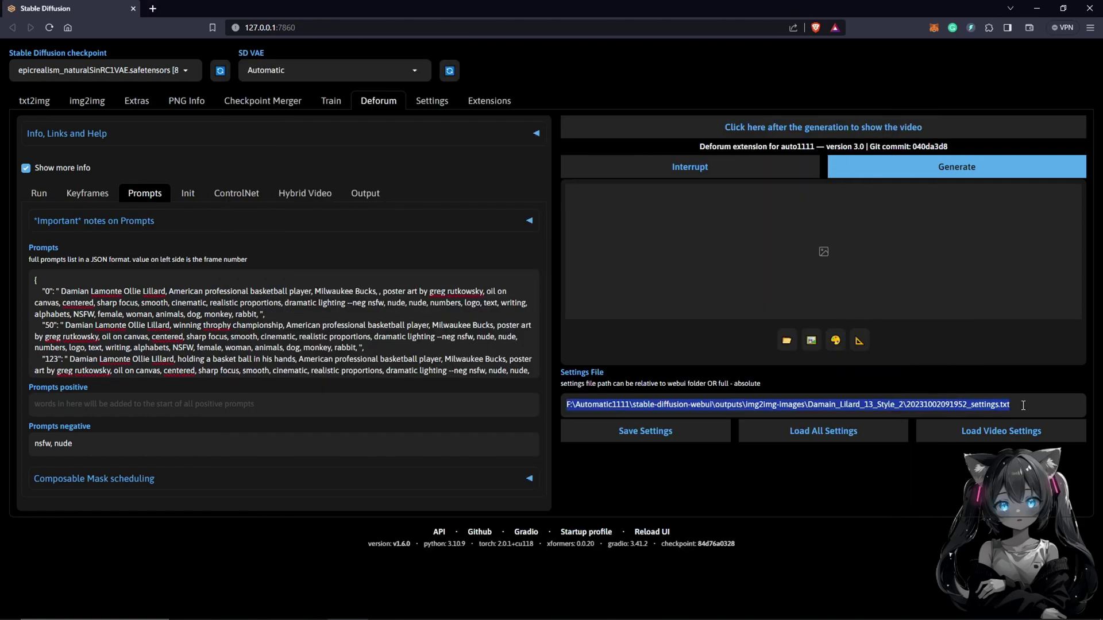
left_click(1032, 404)
left_click_drag(1029, 406, 578, 413)
right_click(611, 405)
left_click(632, 482)
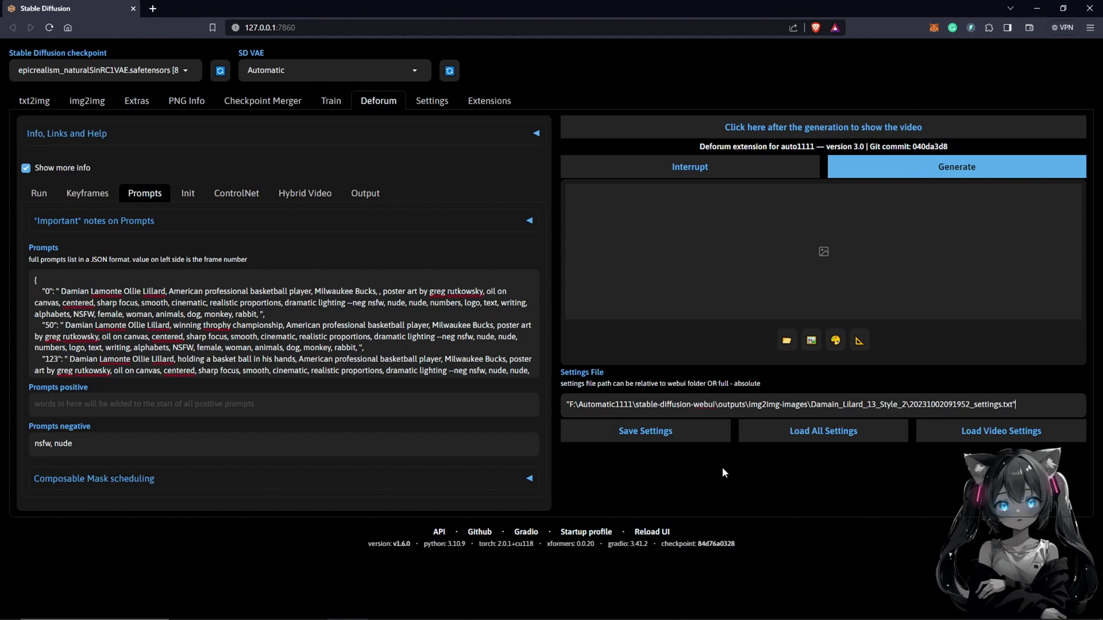
left_click(823, 436)
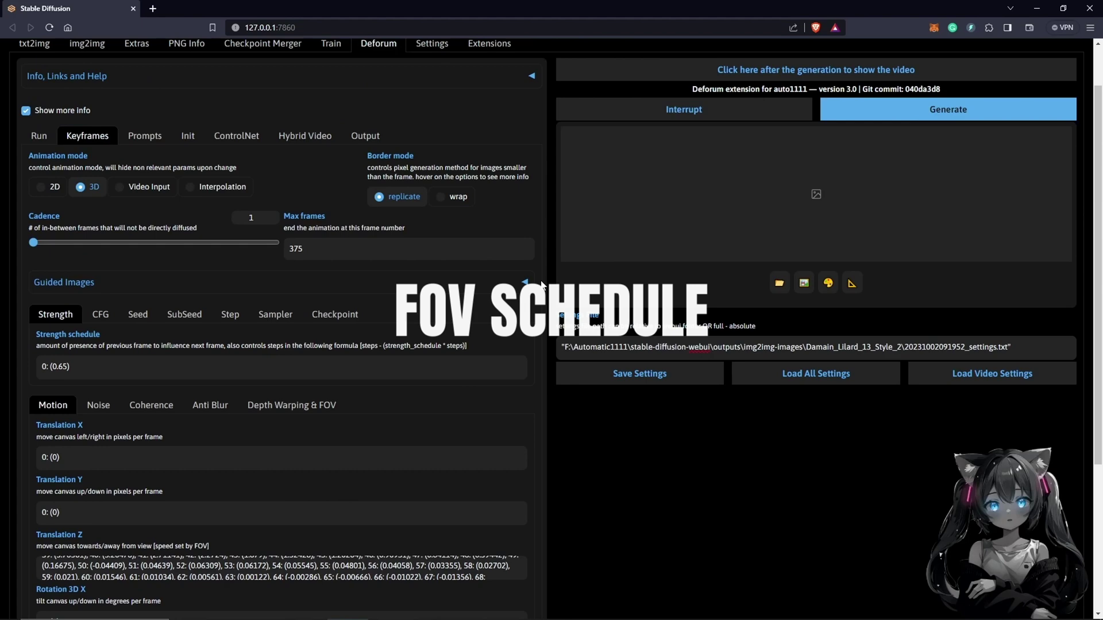
- Expand Depth Warping & FOV and scroll to the FOV schedule field showing 0: (70)
scroll(540, 280, "up", 1)
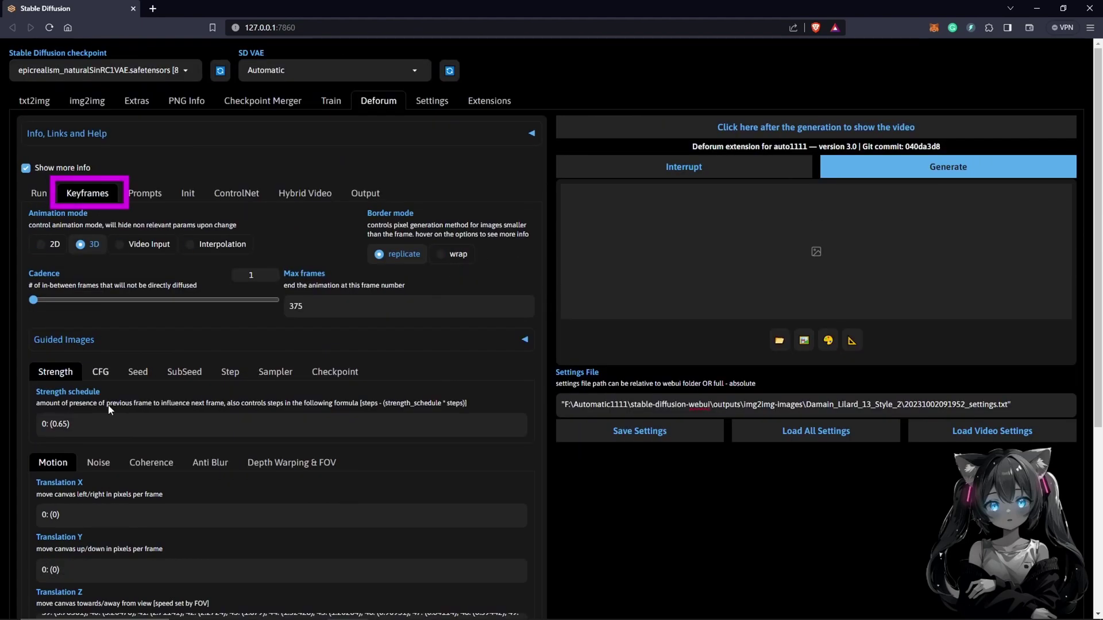
scroll(287, 386, "down", 2)
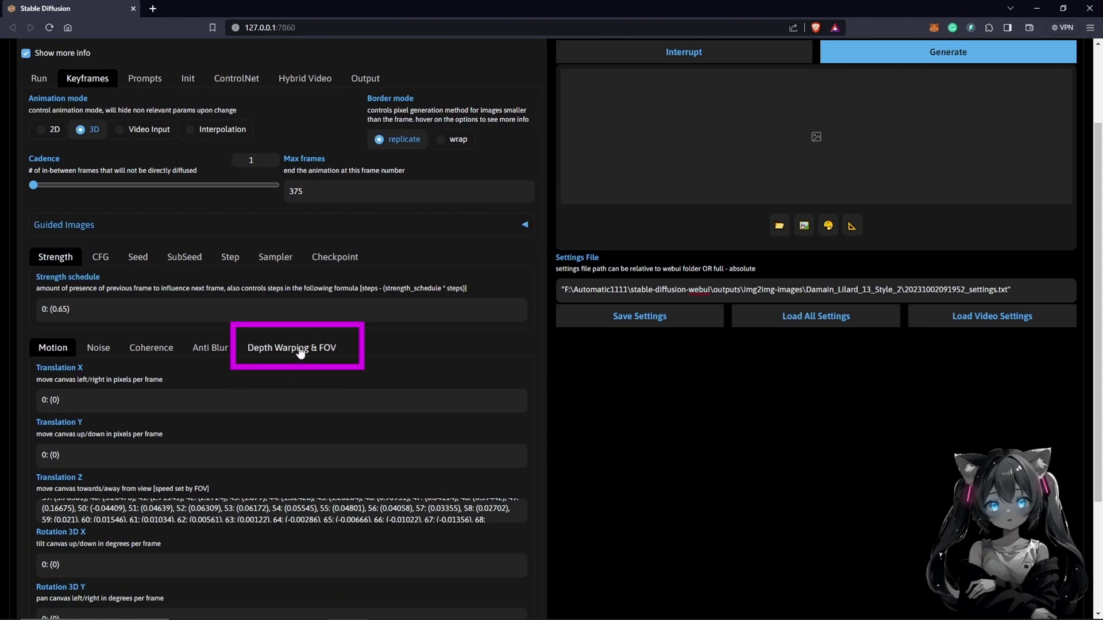
left_click(298, 350)
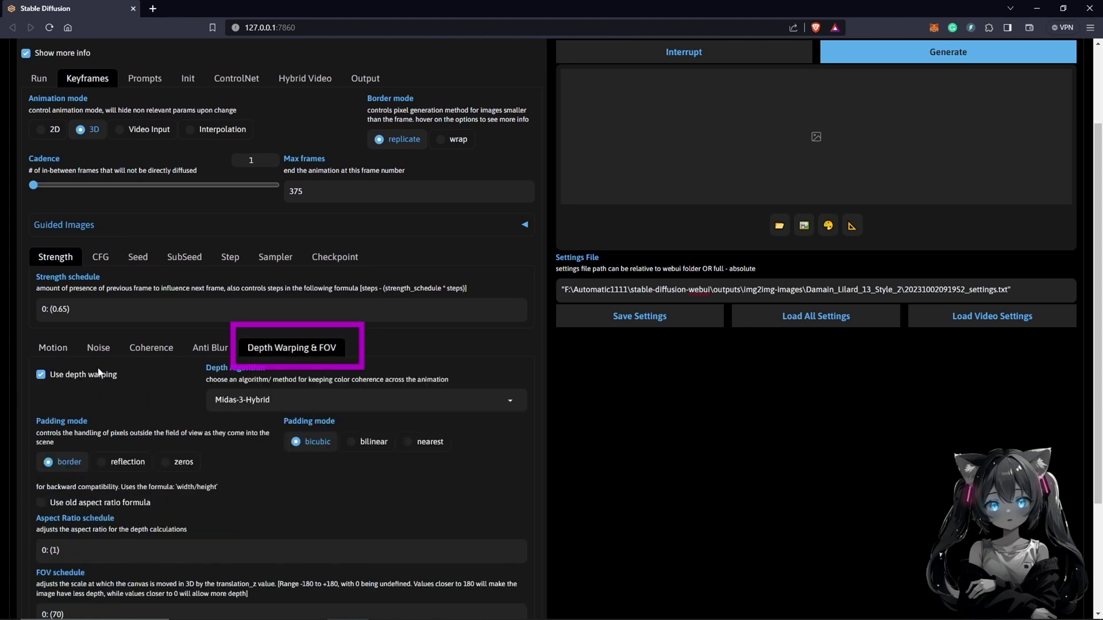
scroll(92, 377, "down", 2)
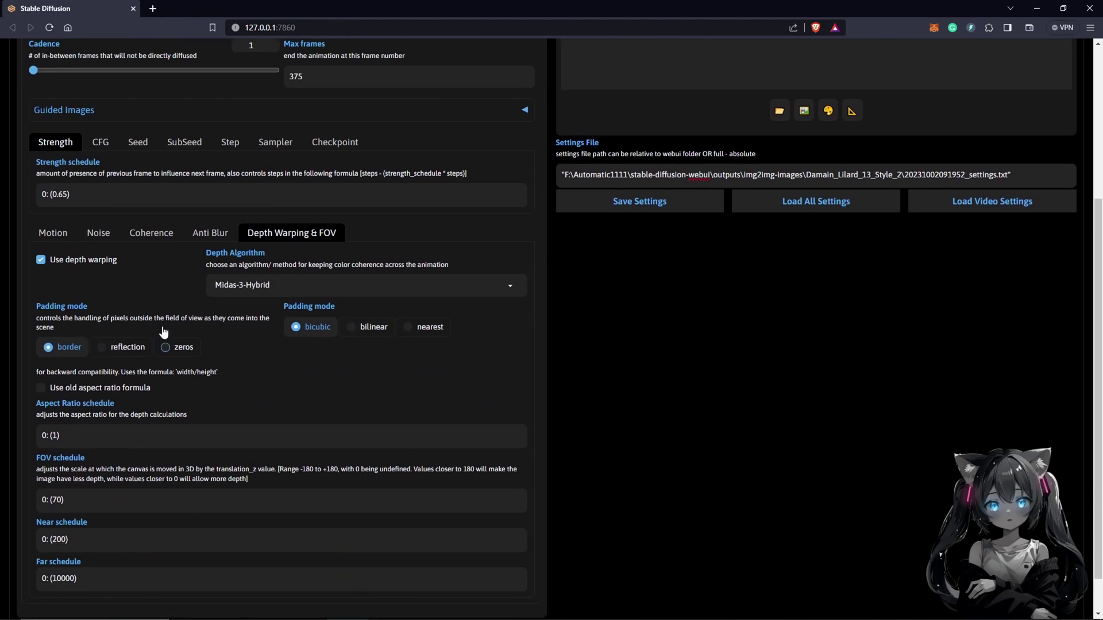
scroll(259, 321, "up", 4)
scroll(262, 317, "up", 1)
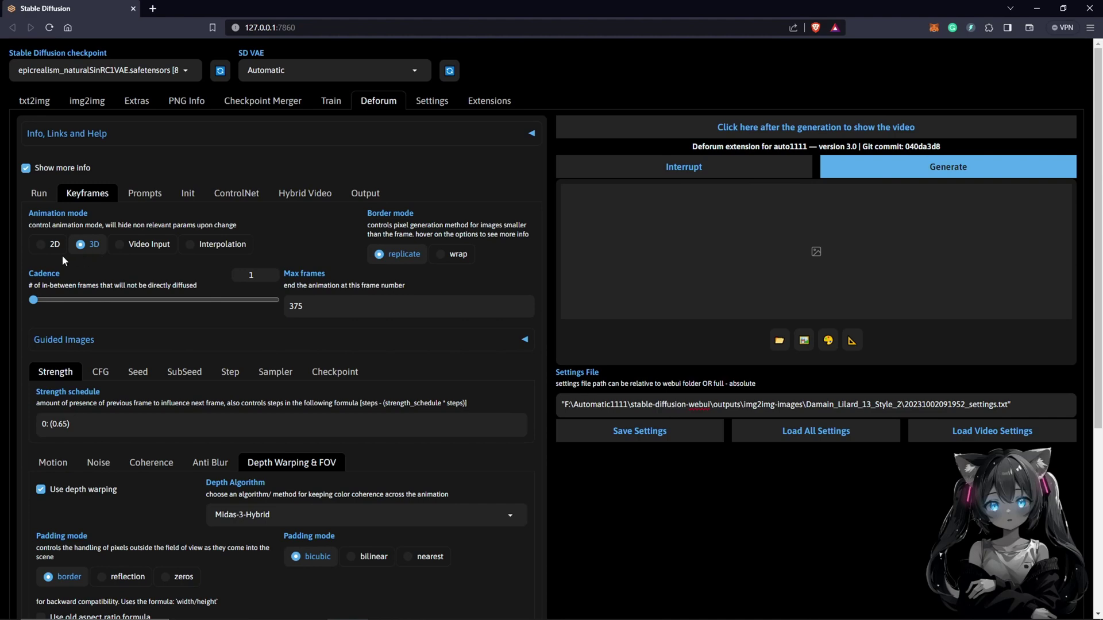
scroll(104, 345, "down", 4)
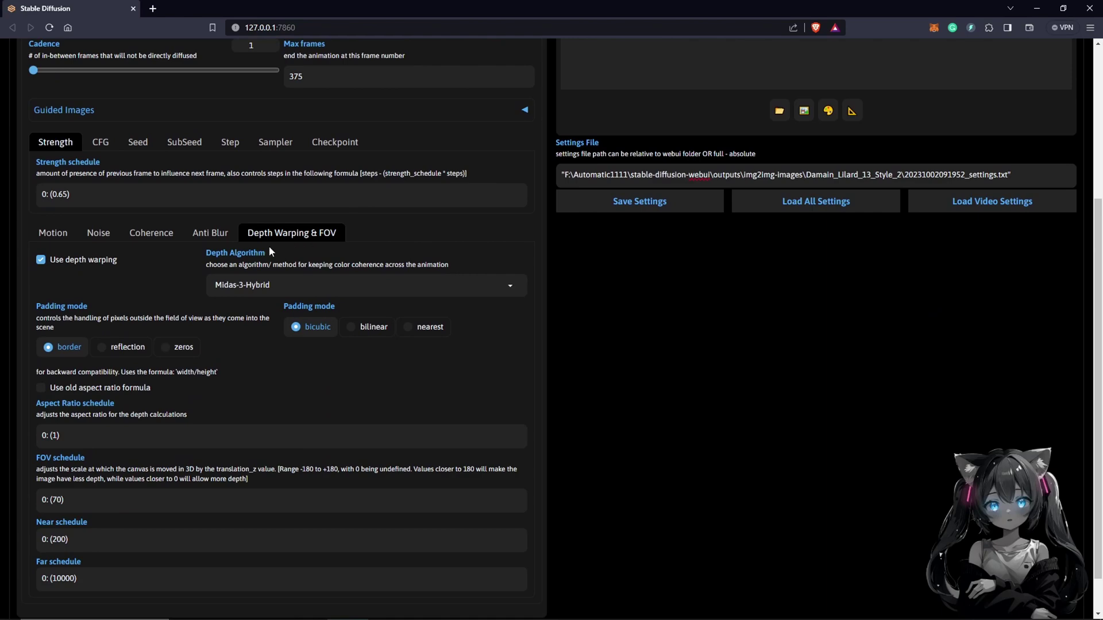
scroll(423, 326, "up", 3)
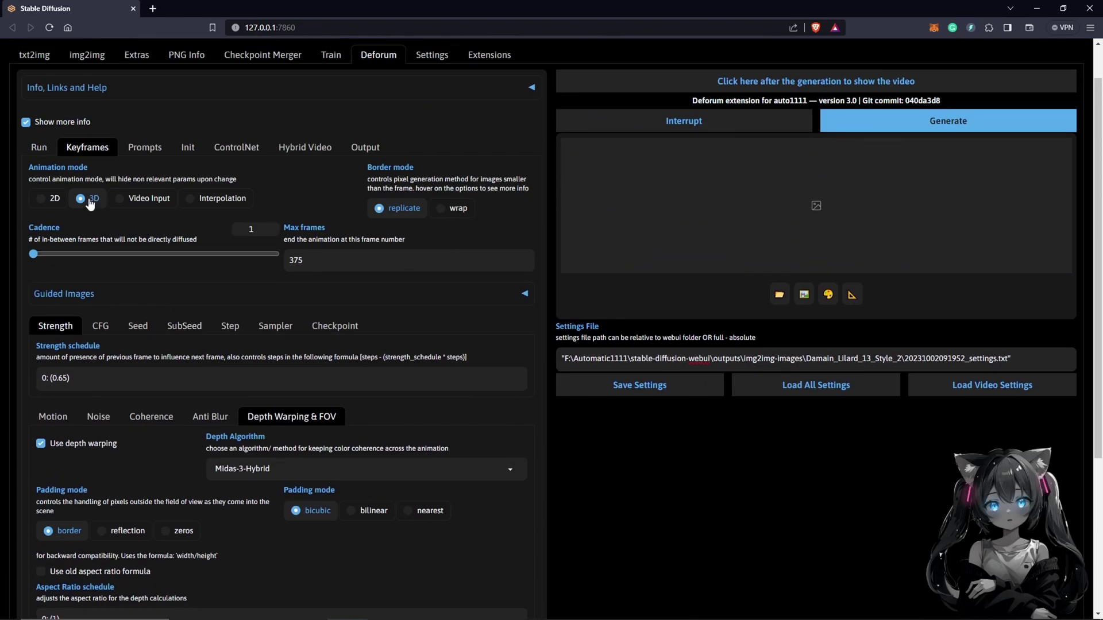
scroll(43, 350, "down", 3)
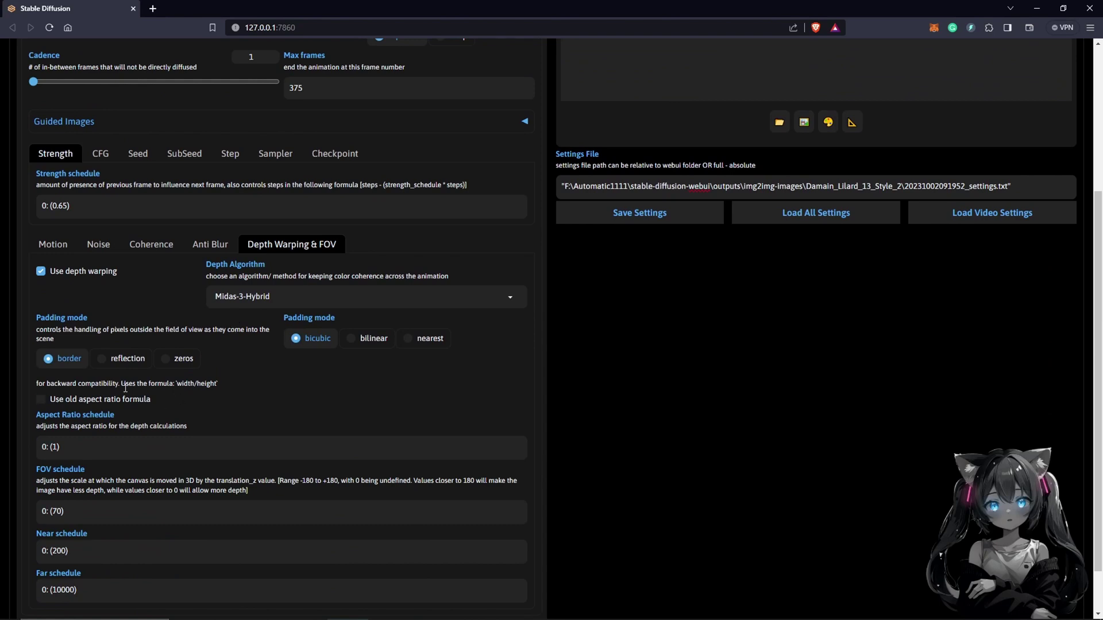
scroll(89, 456, "down", 1)
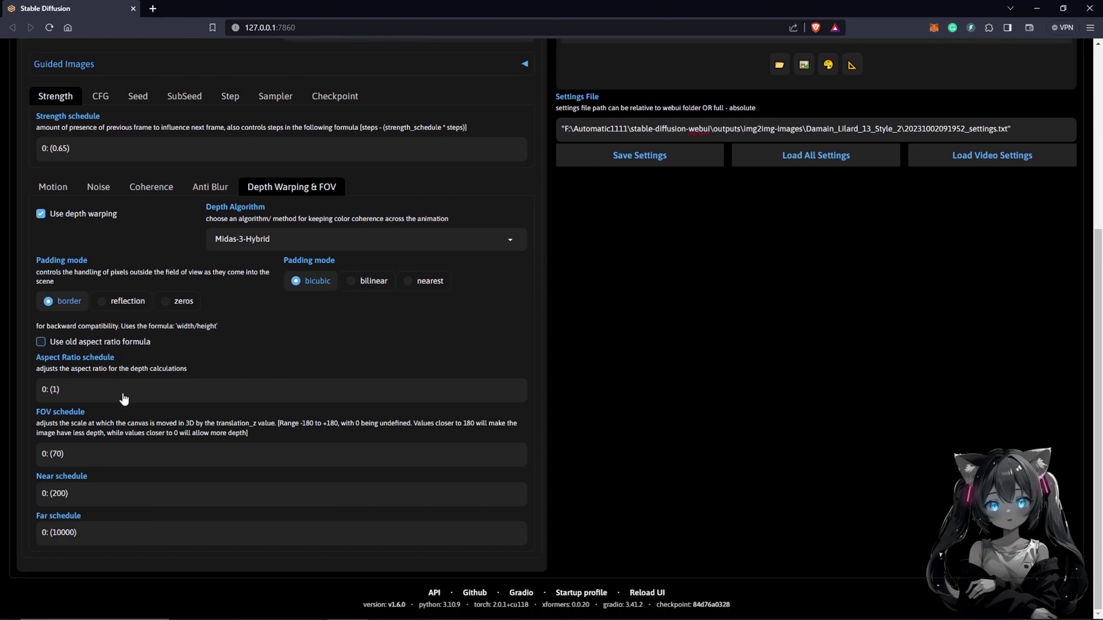
- Select the FOV value 70, check Translation Z under Motion, then return to Depth Warping & FOV
double_click(58, 453)
scroll(175, 417, "up", 2)
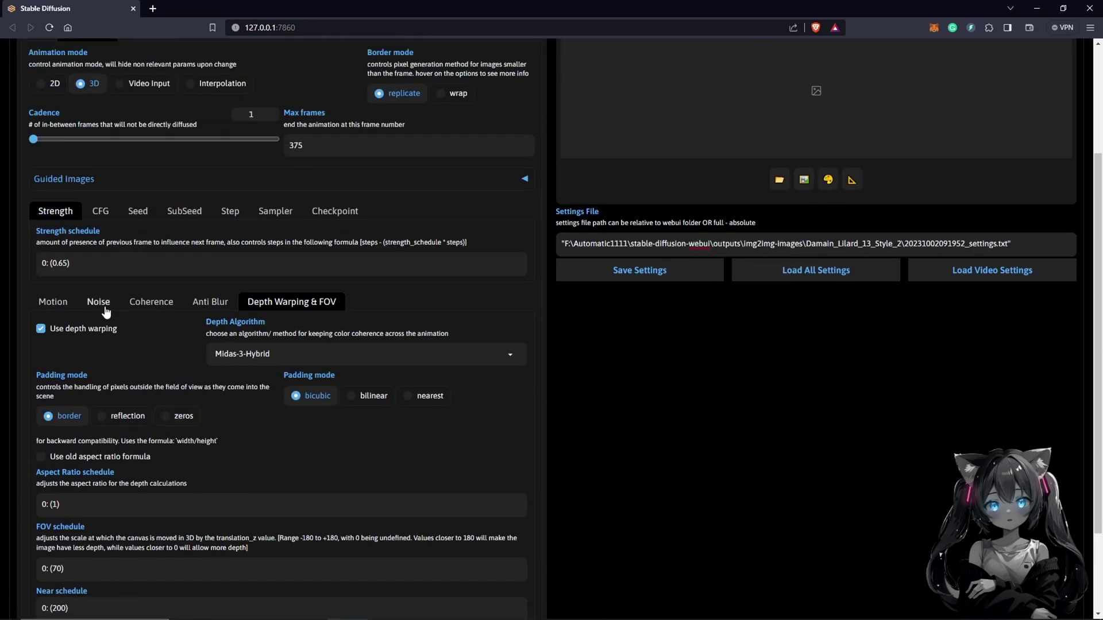
left_click(52, 302)
scroll(200, 345, "down", 2)
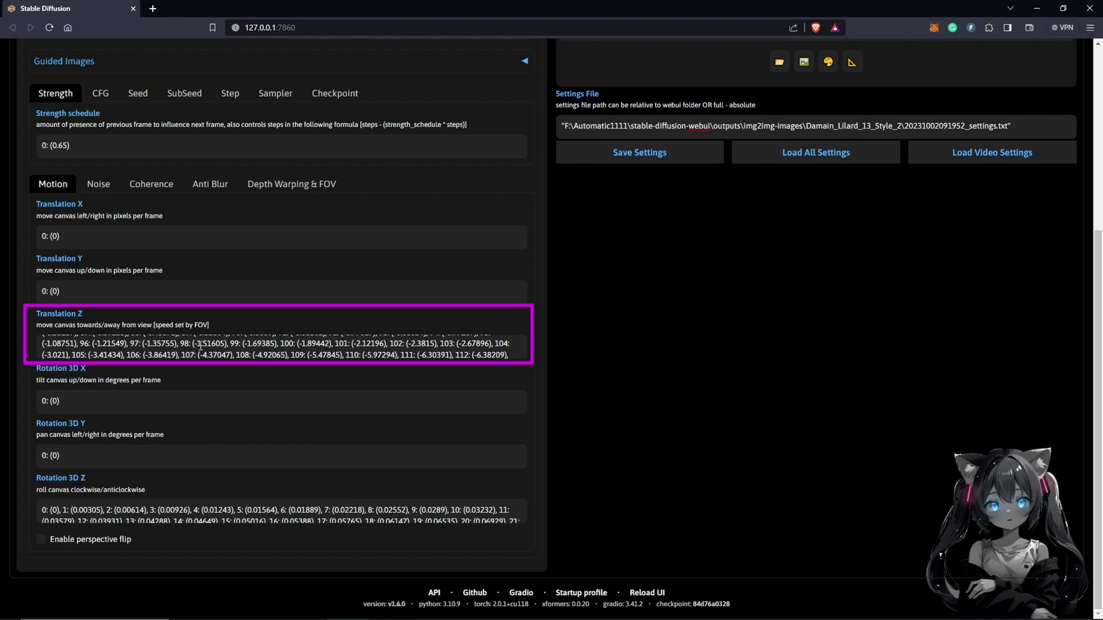
left_click(279, 185)
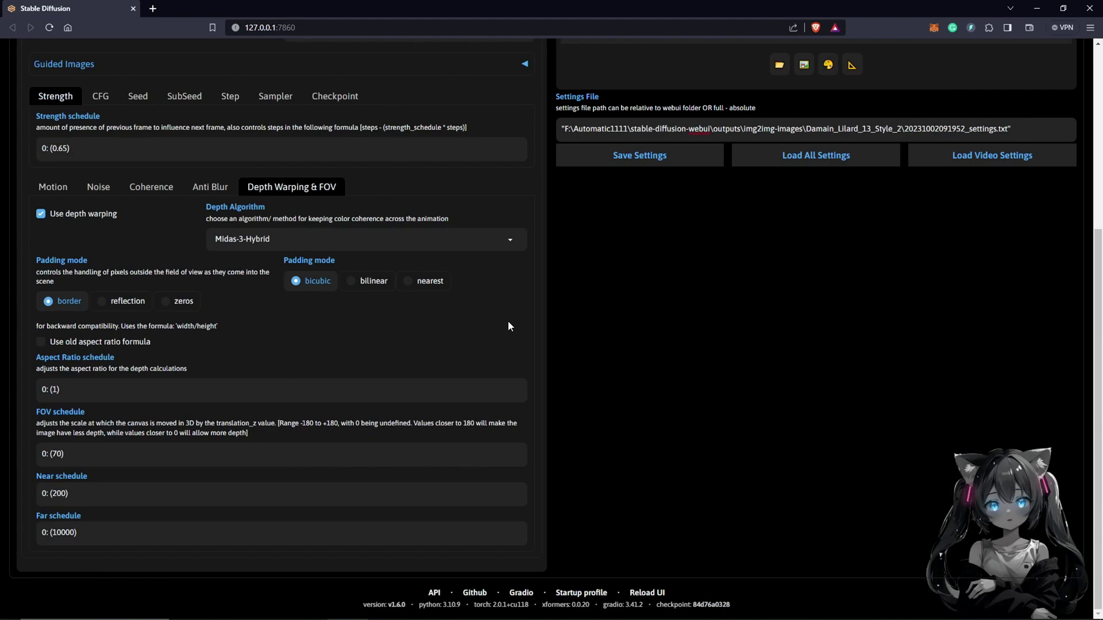
scroll(517, 336, "up", 5)
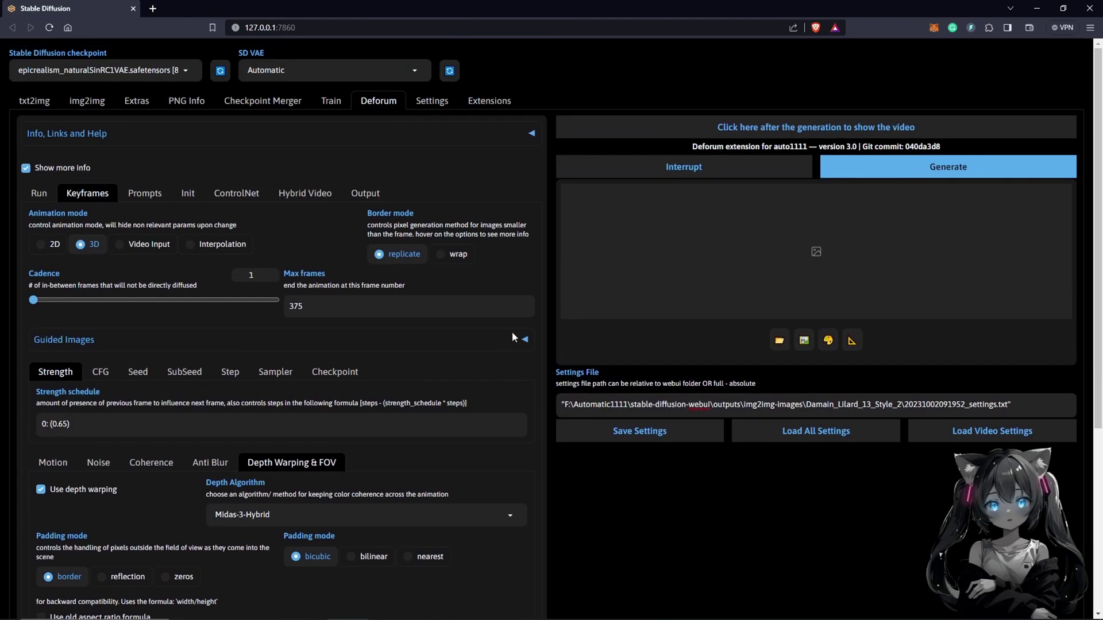
scroll(455, 343, "down", 5)
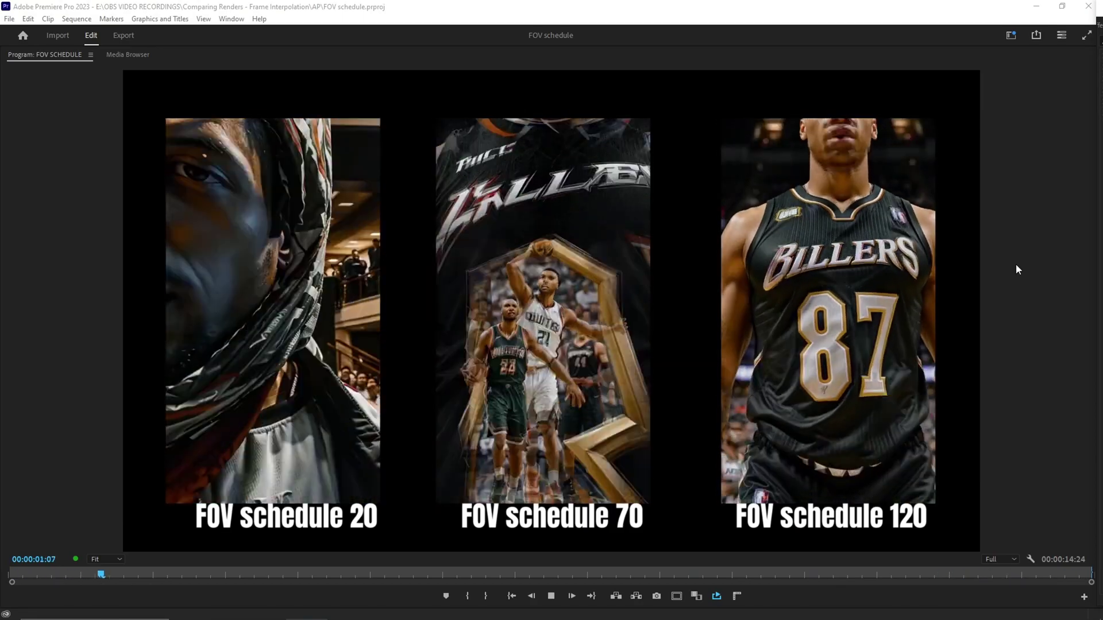
- Toggle playback of the FOV schedule 20/70/120 comparison sequence in Premiere
key("ctrl+z")
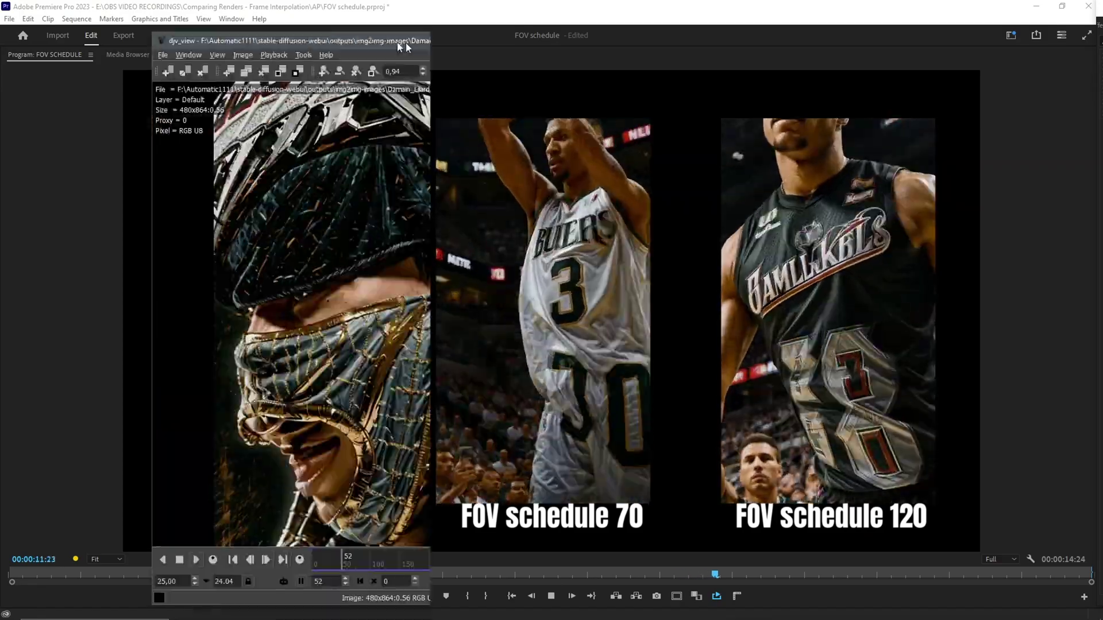
- Place the djv_view render over the FOV 20 panel, scrub it to frame 135, then return to the browser
left_click_drag(406, 42, 288, 37)
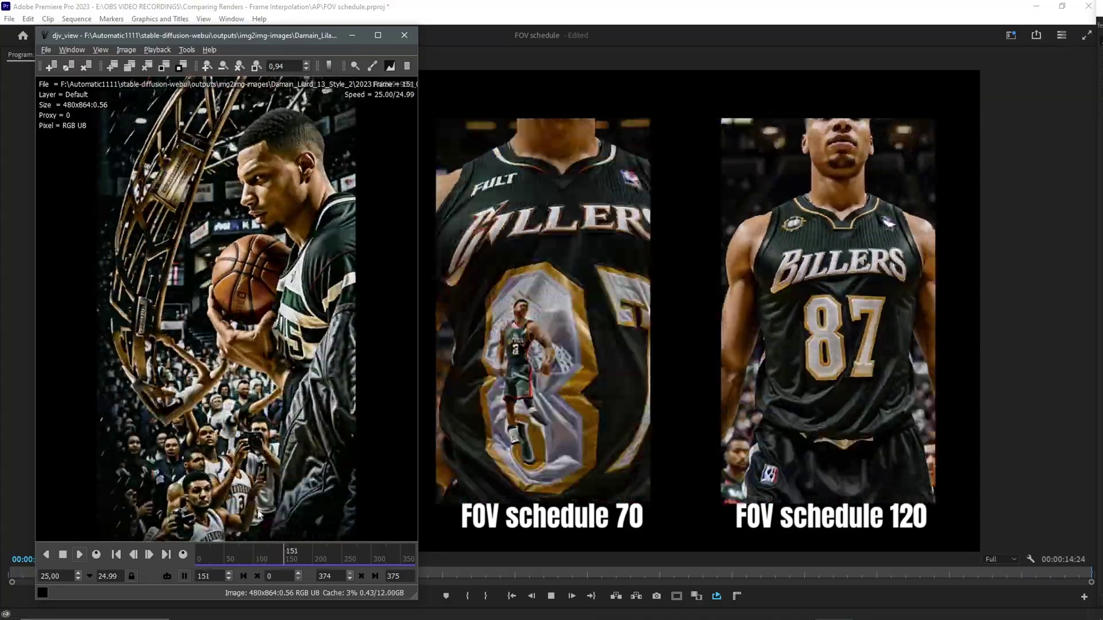
left_click(273, 553)
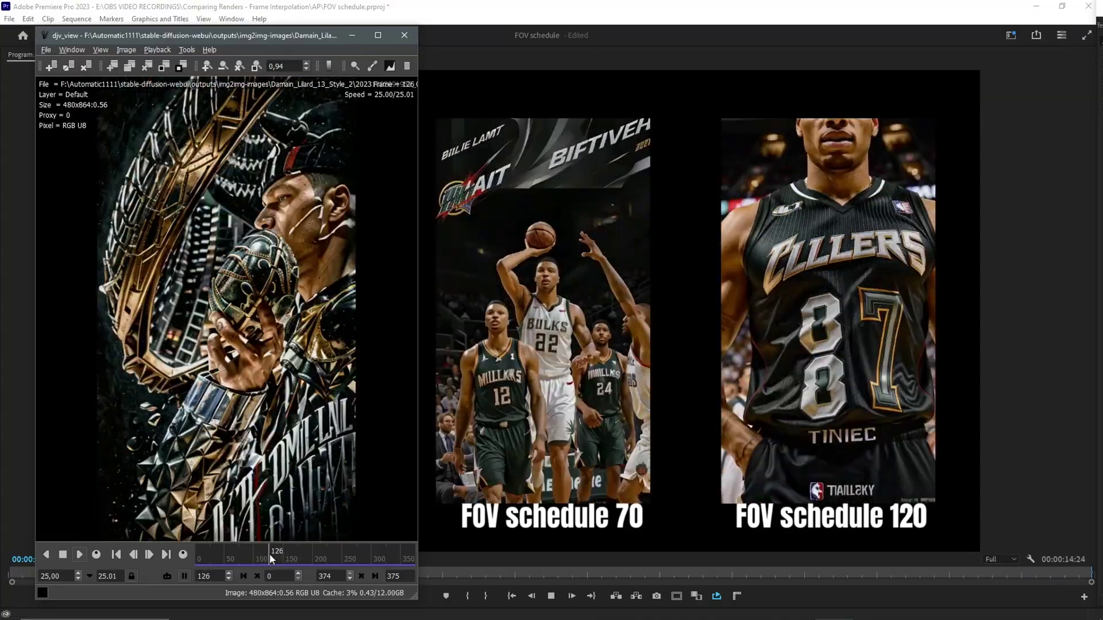
left_click_drag(274, 556, 274, 550)
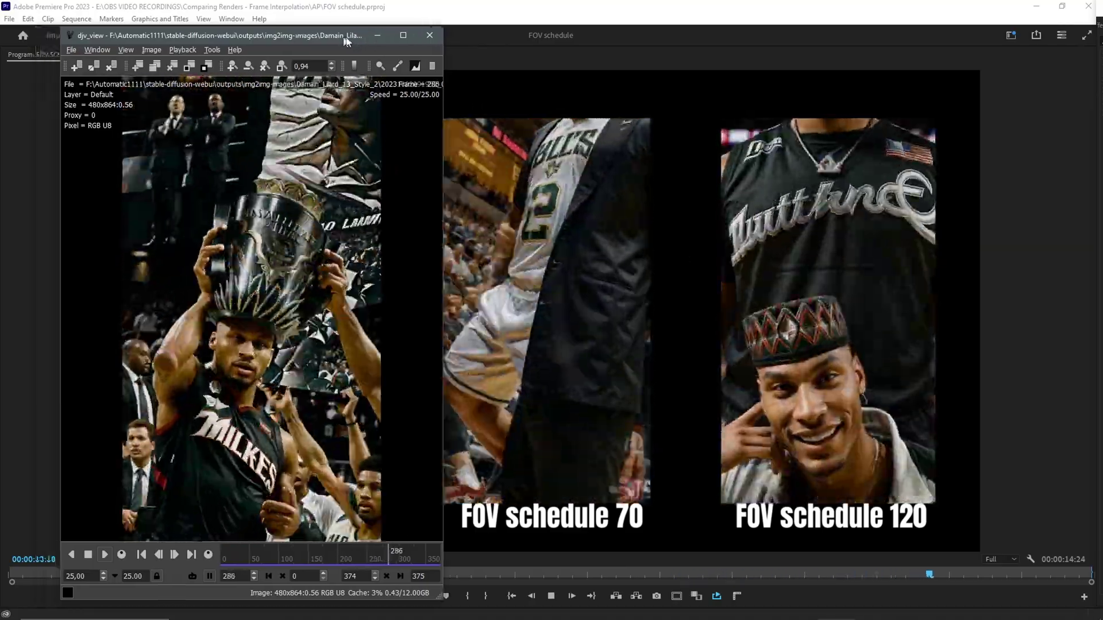
left_click_drag(337, 37, 808, 44)
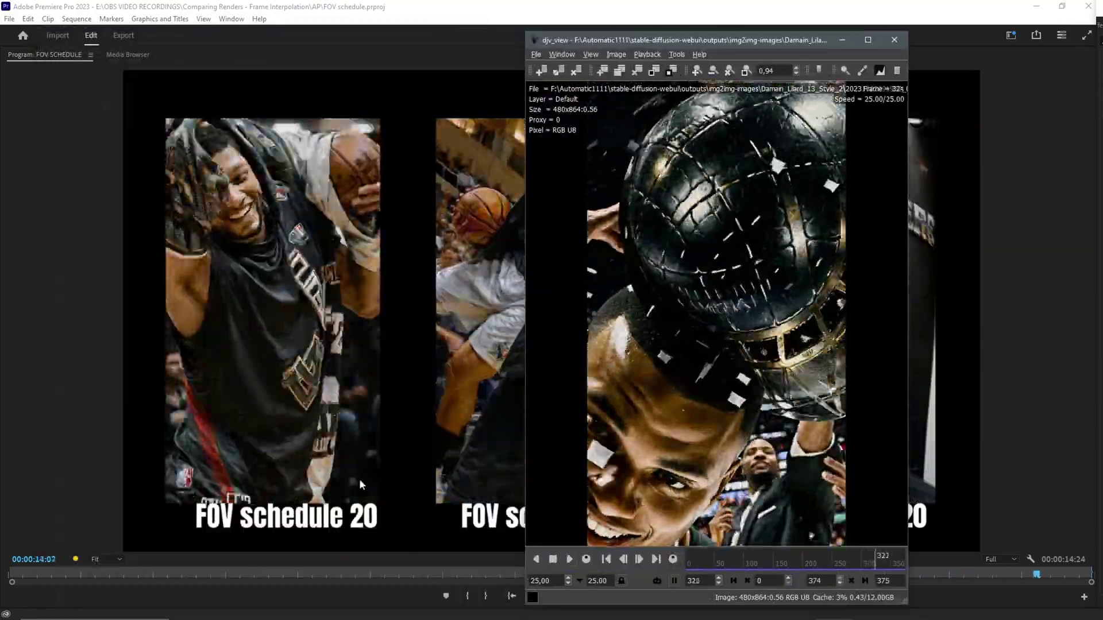
key("alt+Tab")
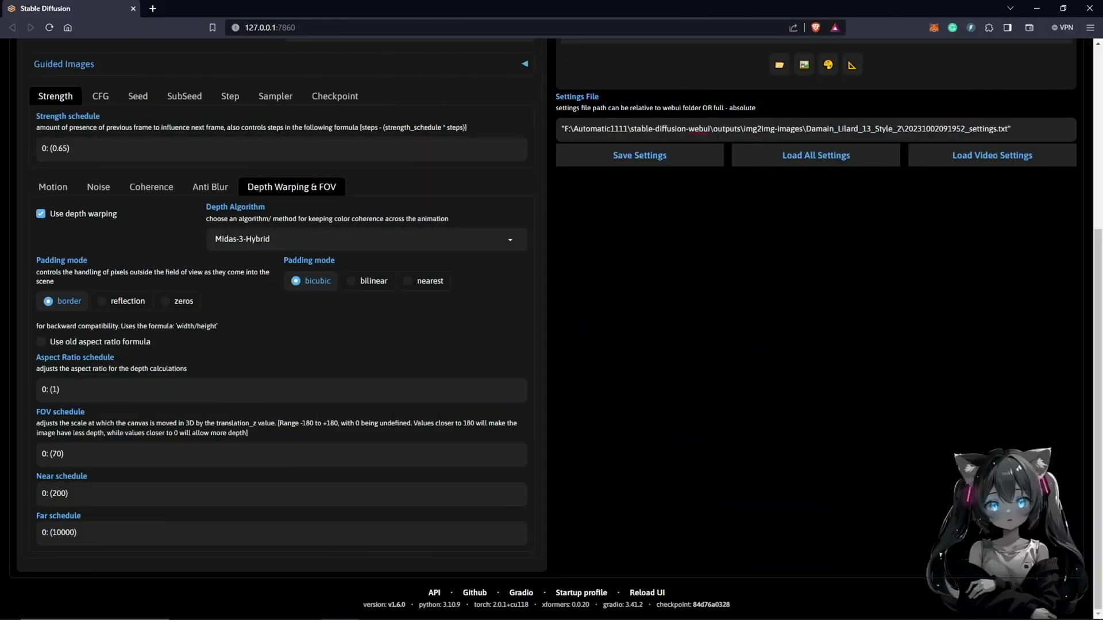